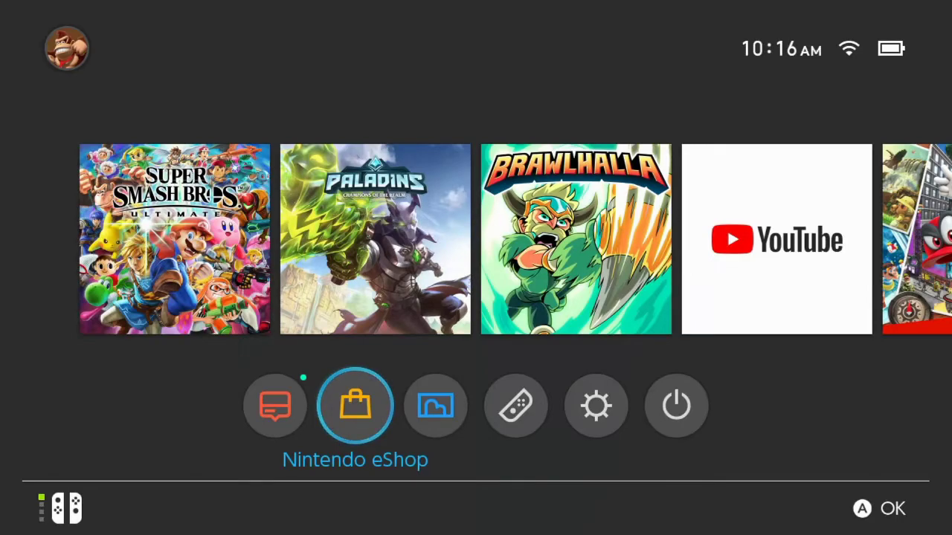
Step: Open System Settings from the HOME Menu and move into the Internet page showing Connected via Wi-Fi
key(Right)
key(Right)
key(Right)
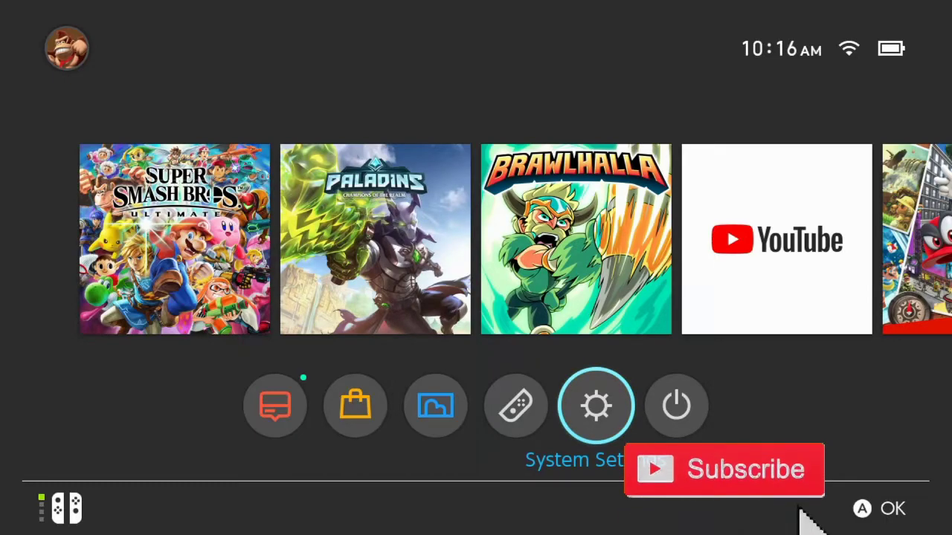
key(Return)
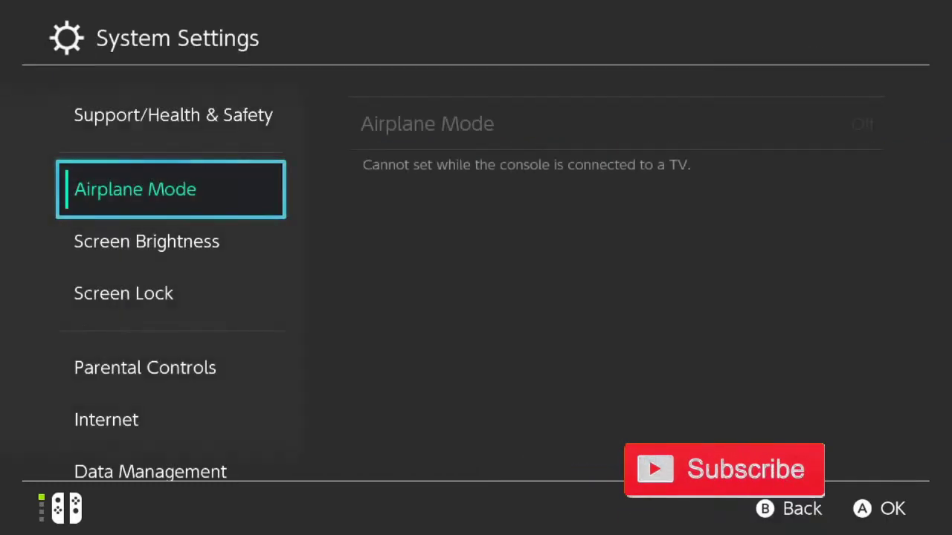
key(Down)
key(Down)
key(Down)
key(Down)
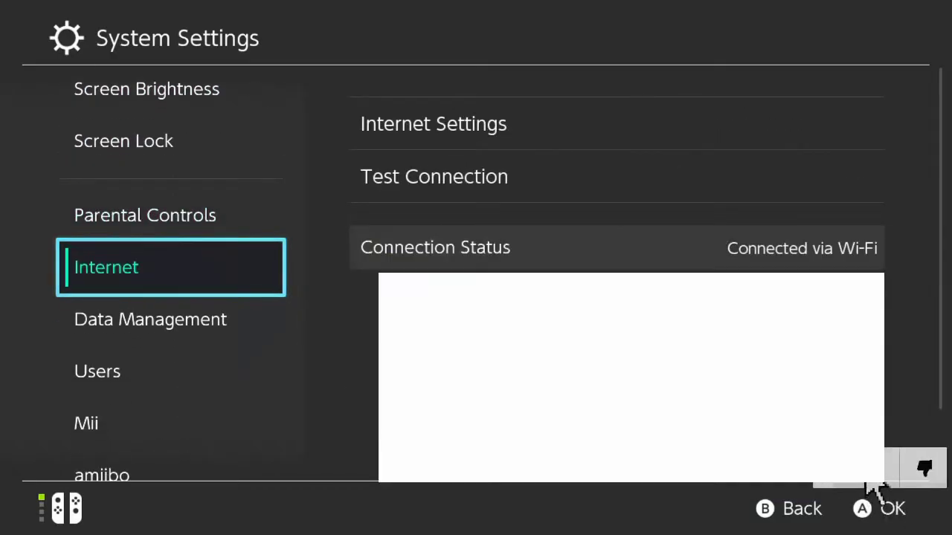
key(Right)
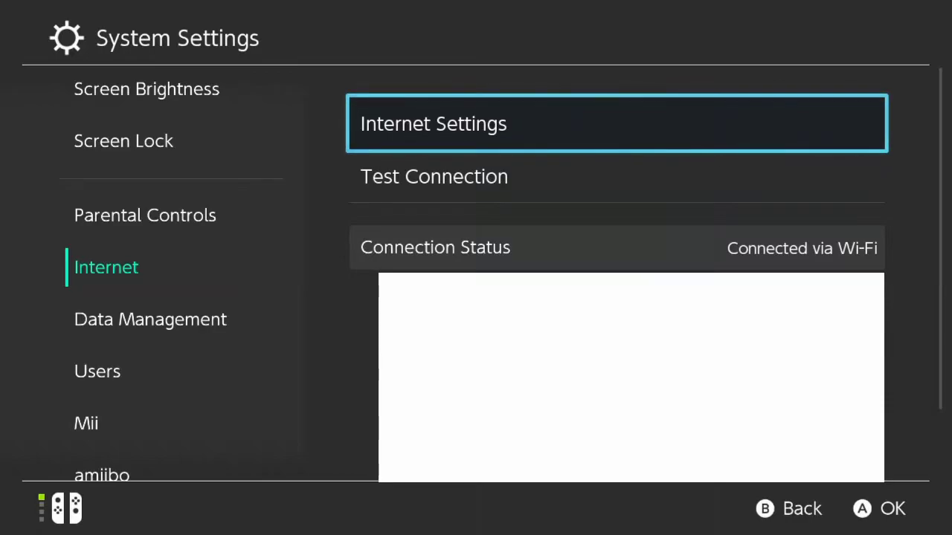
Step: Open Internet Settings and browse the network list to the second found secured network
key(Return)
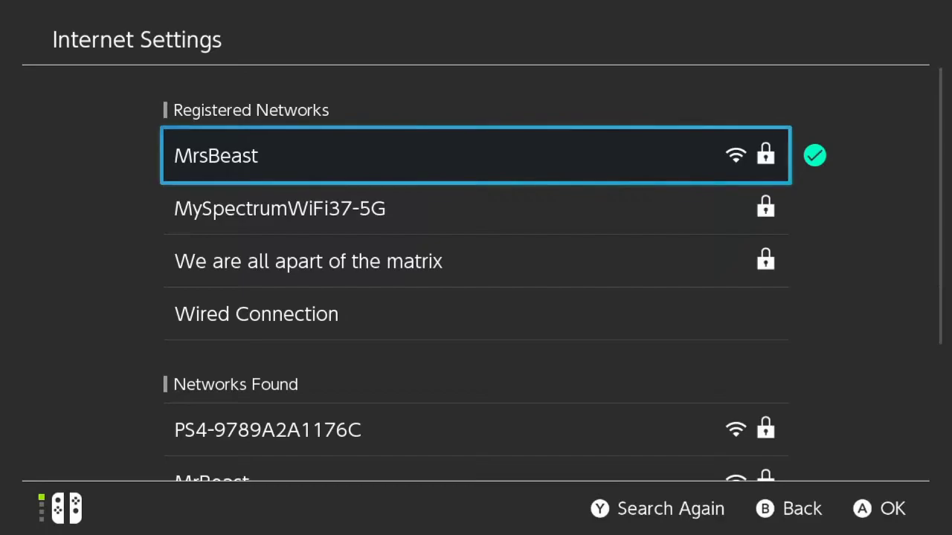
click(476, 208)
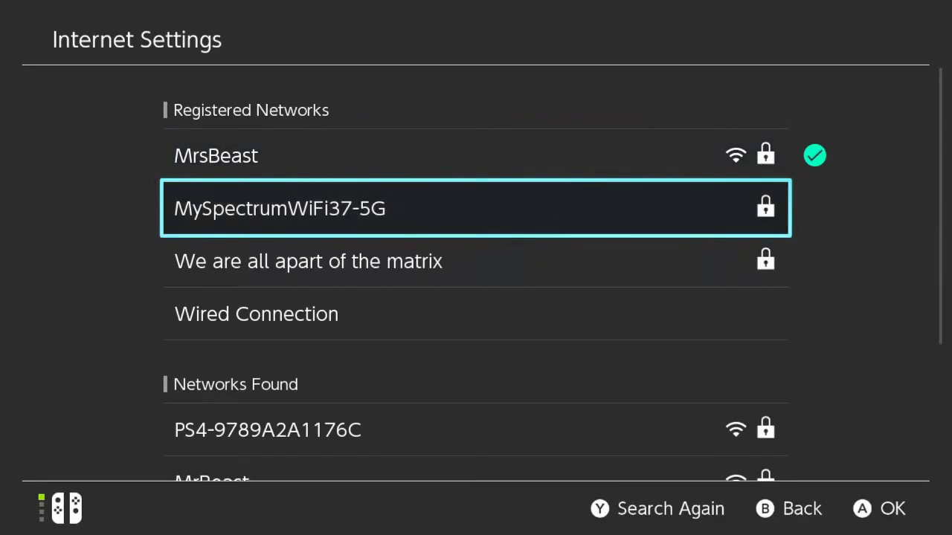
key(Down)
key(Down)
key(Down)
key(Down)
key(Down)
key(Up)
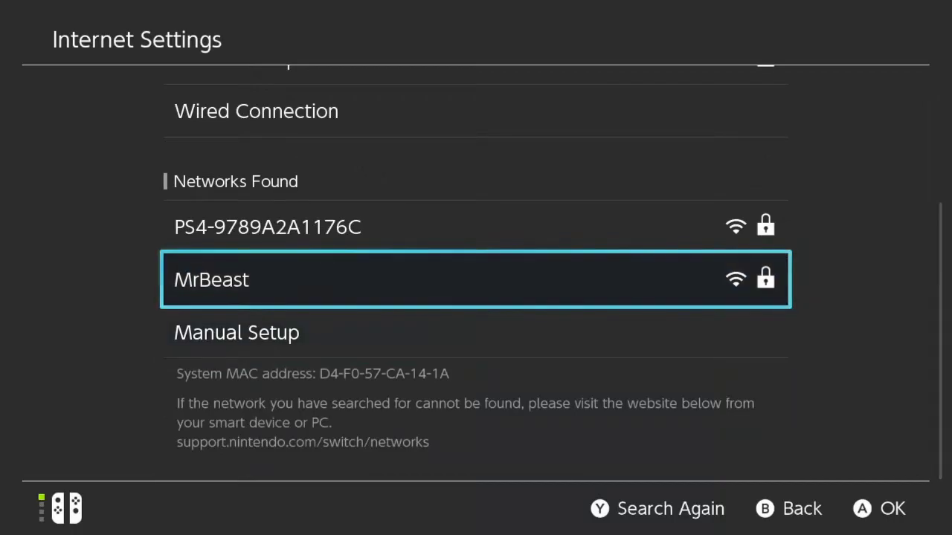
key(Up)
key(Down)
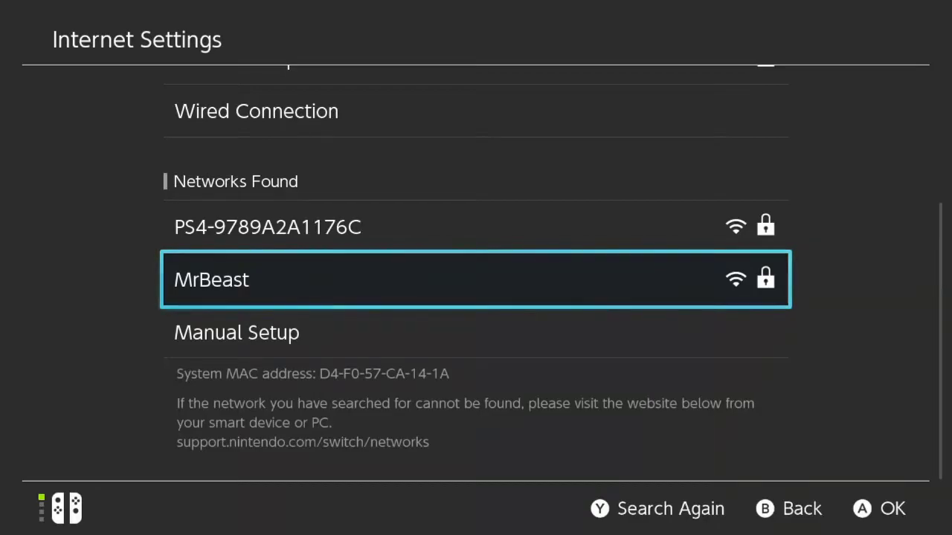
key(Up)
key(Up)
key(Up)
key(Up)
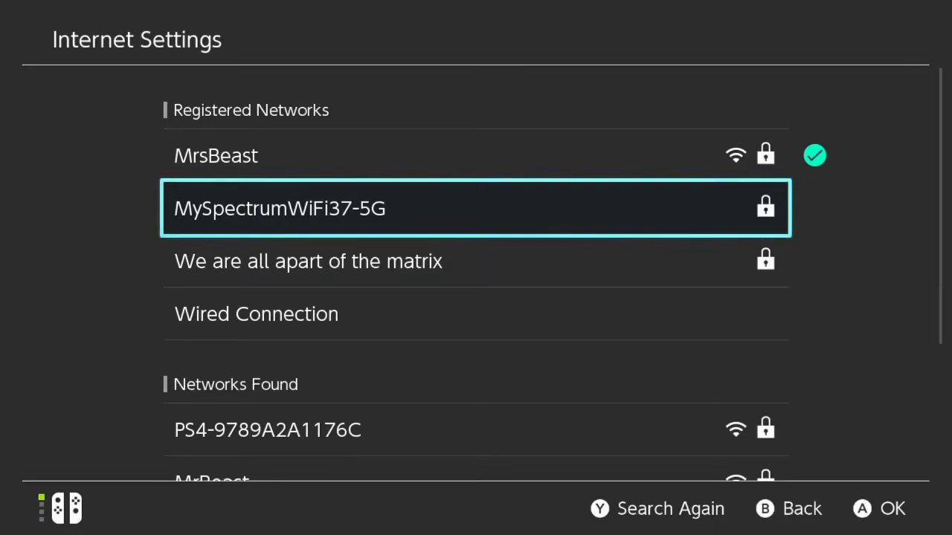
key(Up)
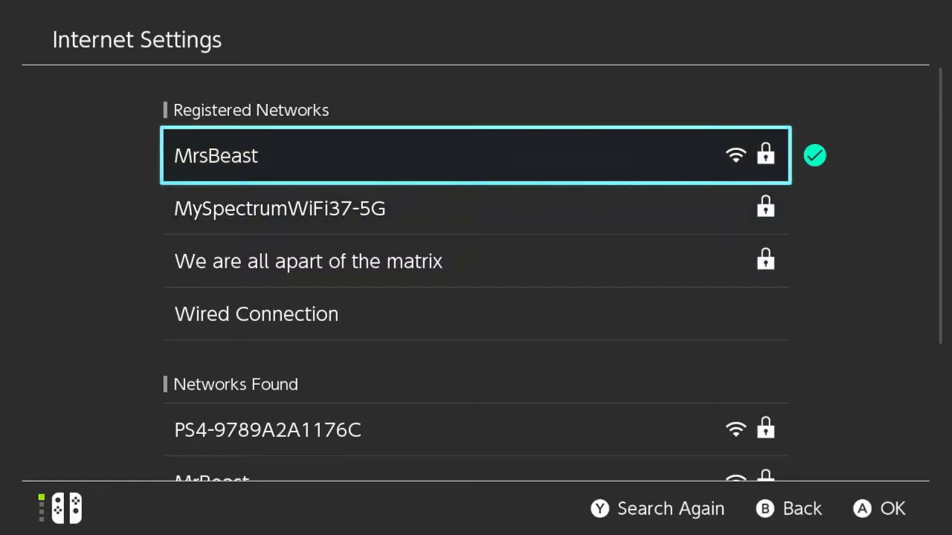
key(Down)
key(Down)
key(Down)
key(Down)
key(Down)
key(Down)
key(Up)
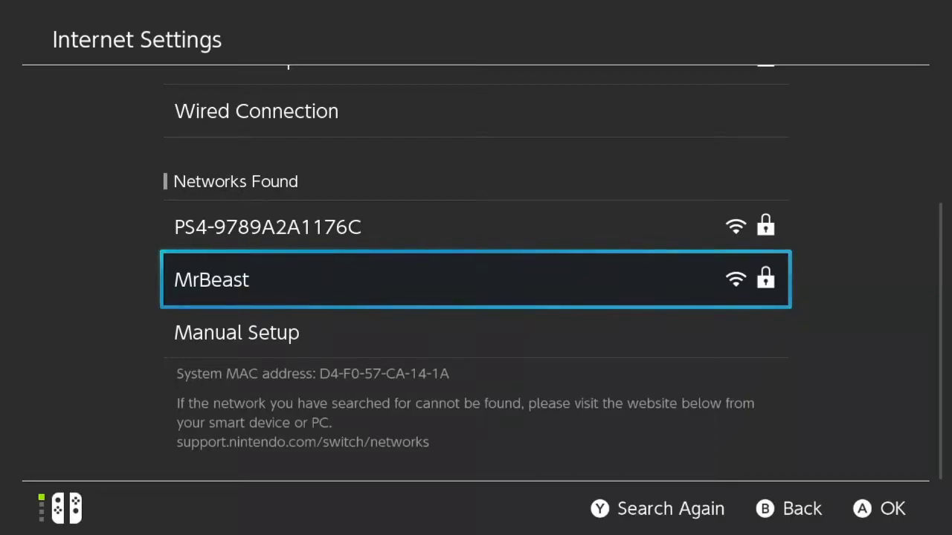
Step: Join the second found secured network by entering its ten-character Wi-Fi password
key(Return)
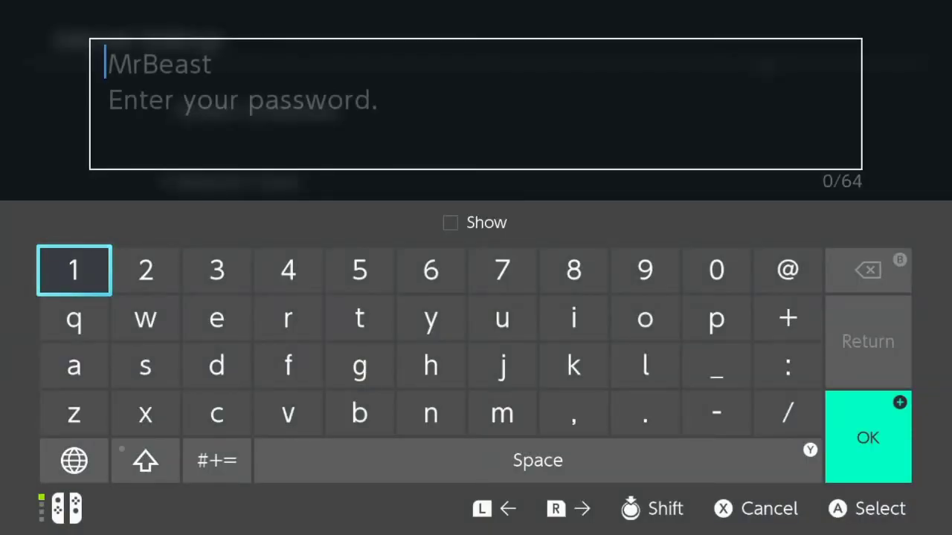
key(Right)
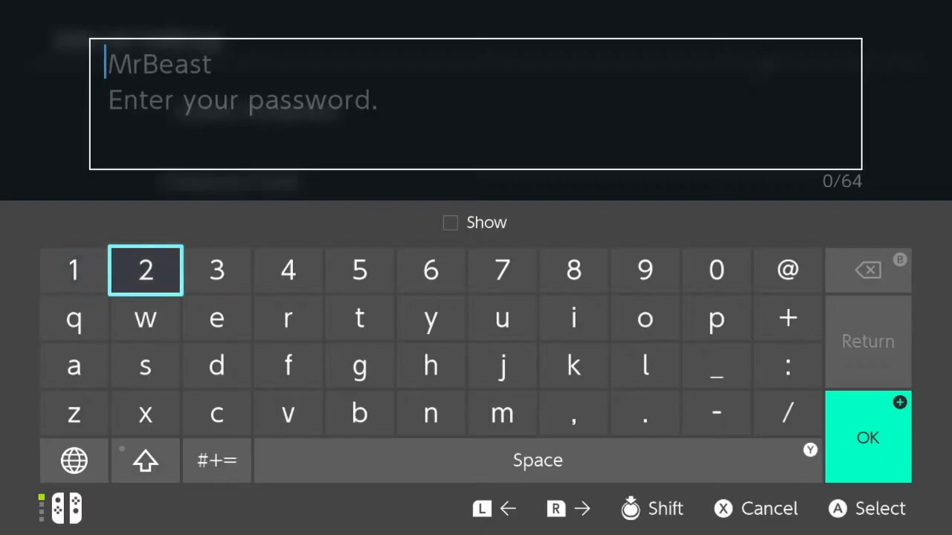
key(Right)
key(Right)
key(Right)
key(Right)
key(Right)
key(Right)
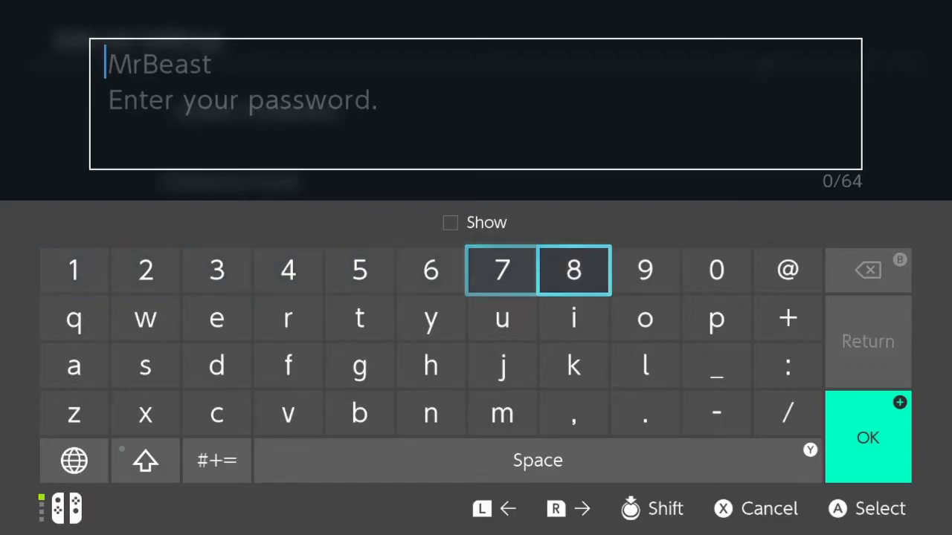
key(Right)
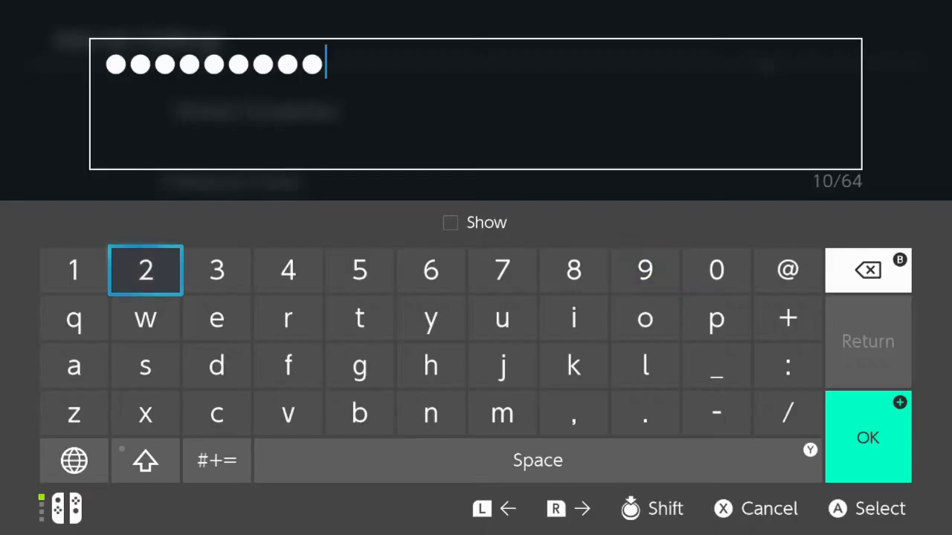
key(ctrl+v)
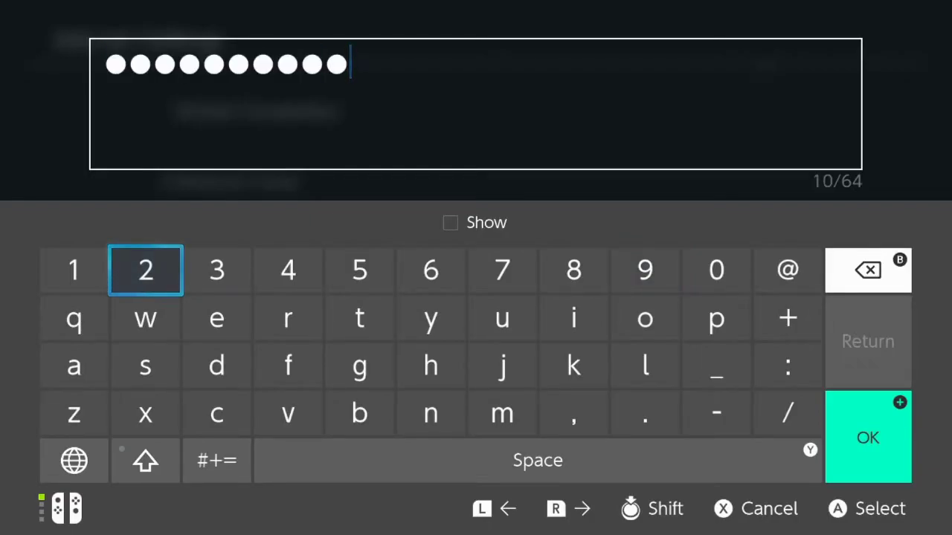
key(Return)
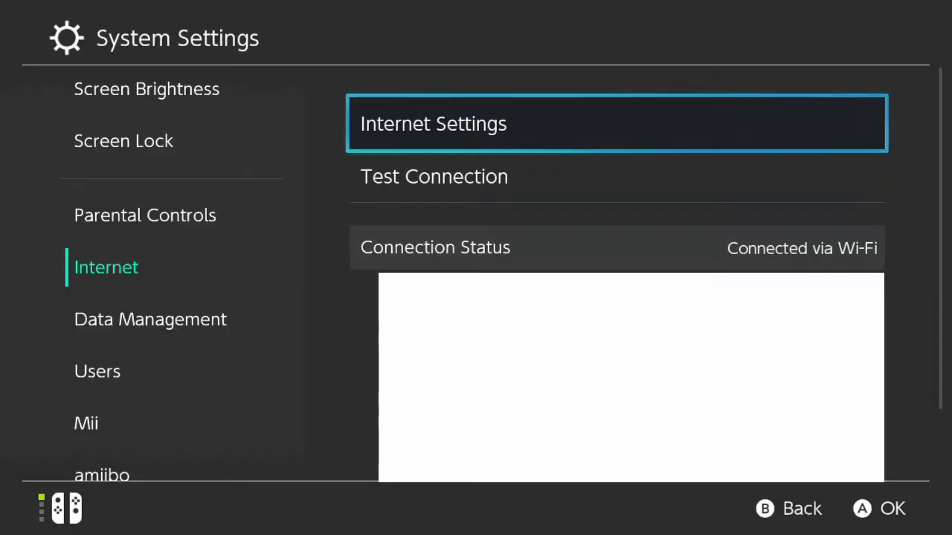
Step: Run Test Connection, getting 40.0 Mbps download and 8.5 Mbps upload, then return to the Internet page
key(Down)
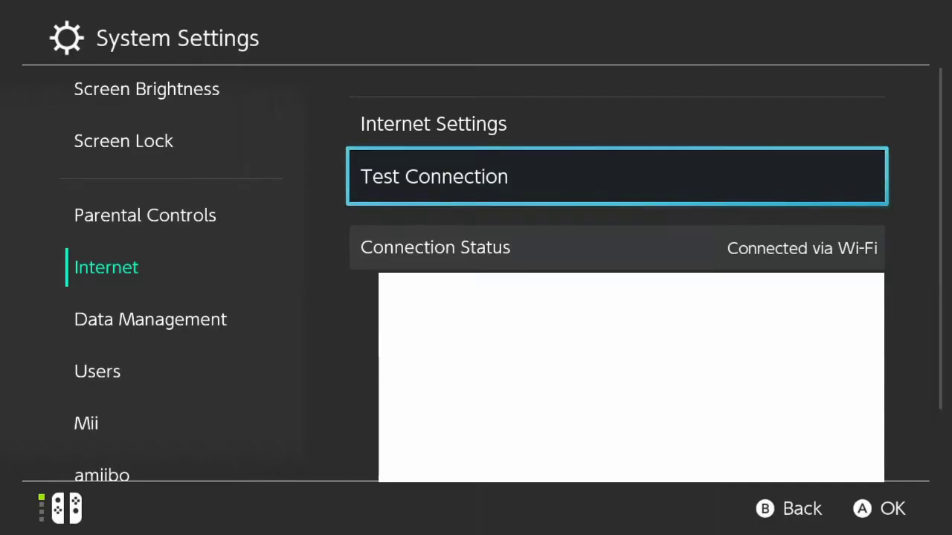
key(Return)
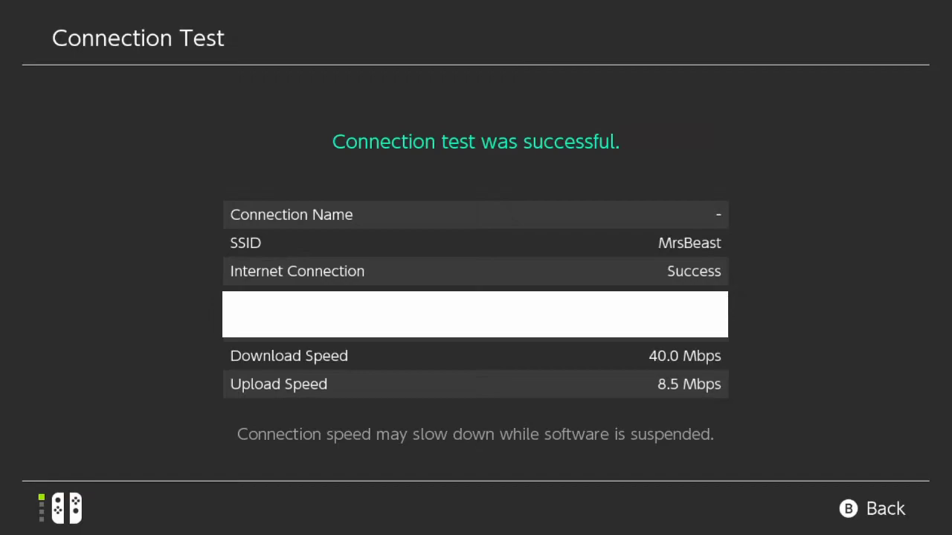
key(Escape)
key(Down)
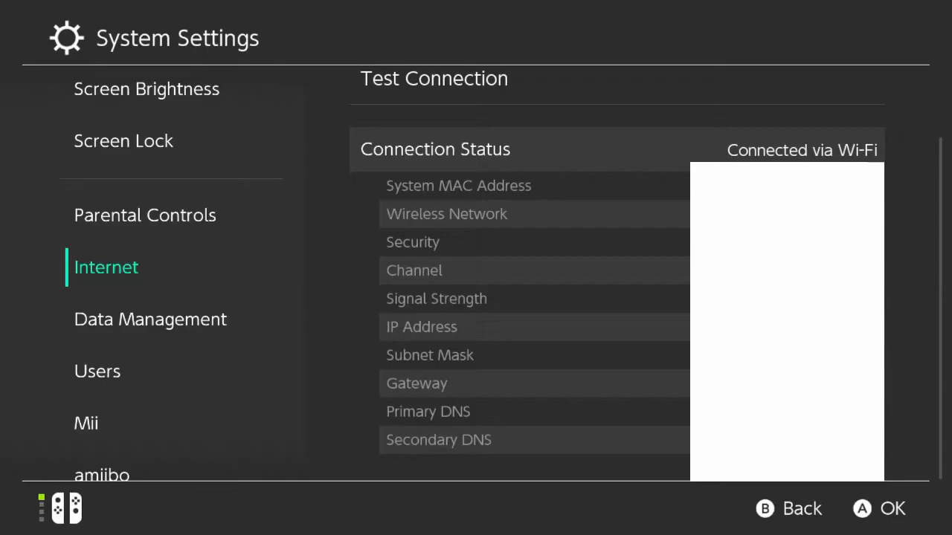
Step: Scroll from the detailed connection status back up to the top of the Internet options
key(Up)
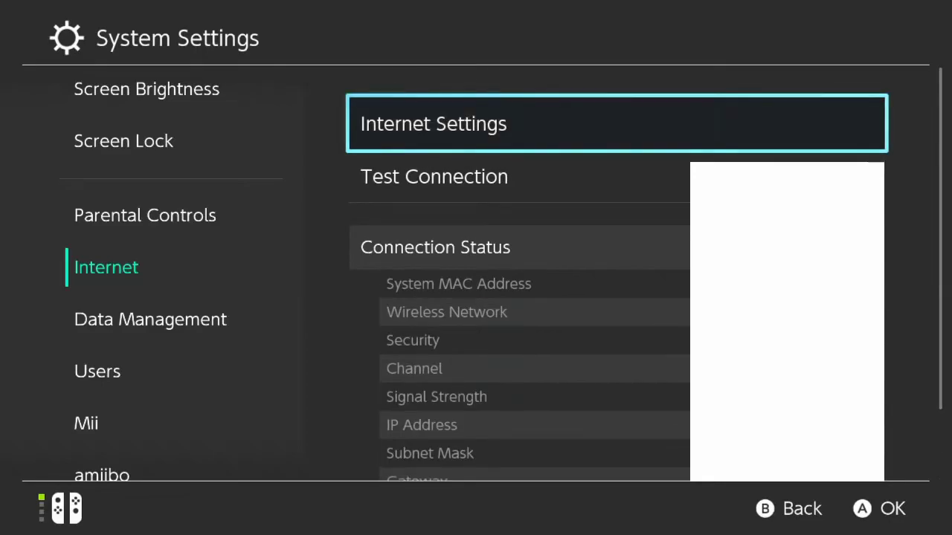